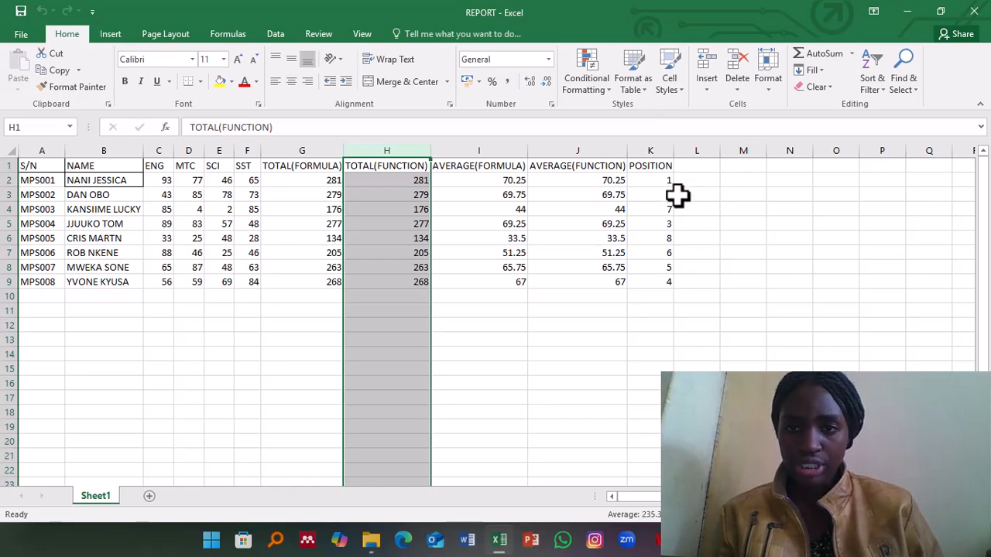
# Step: Enter the formula =(I2/L2) in cell M2, dividing the first student's formula average by the empty cell L2
pyautogui.click(752, 181)
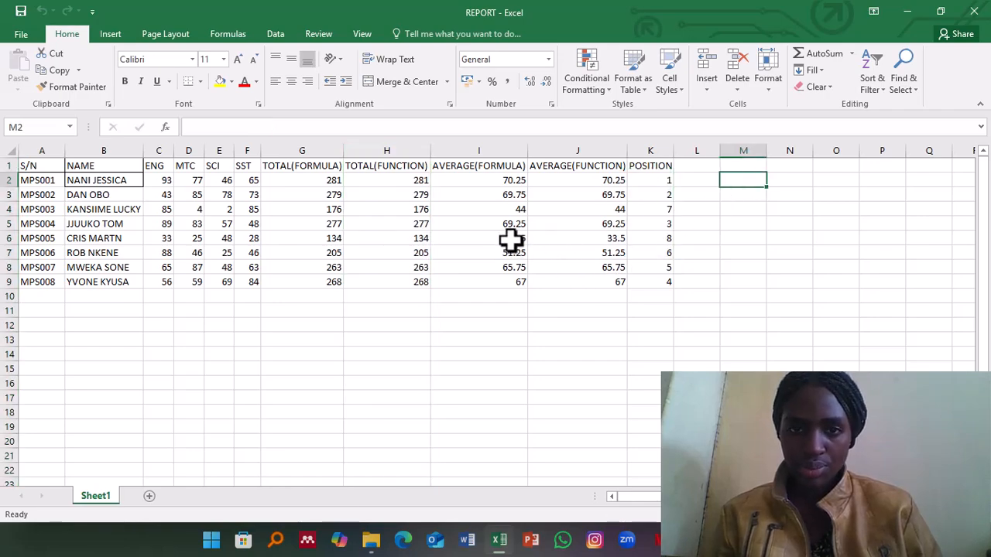
pyautogui.click(512, 182)
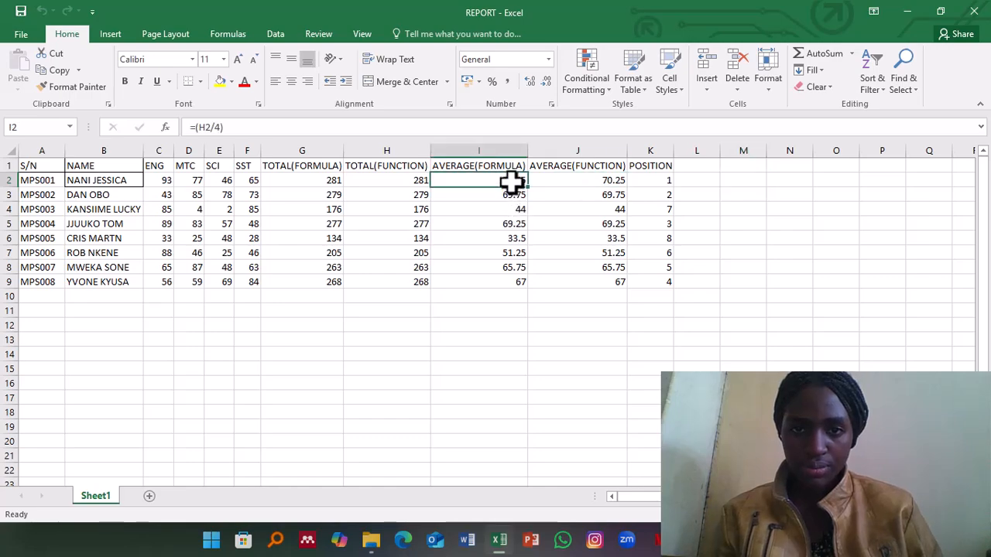
pyautogui.click(741, 181)
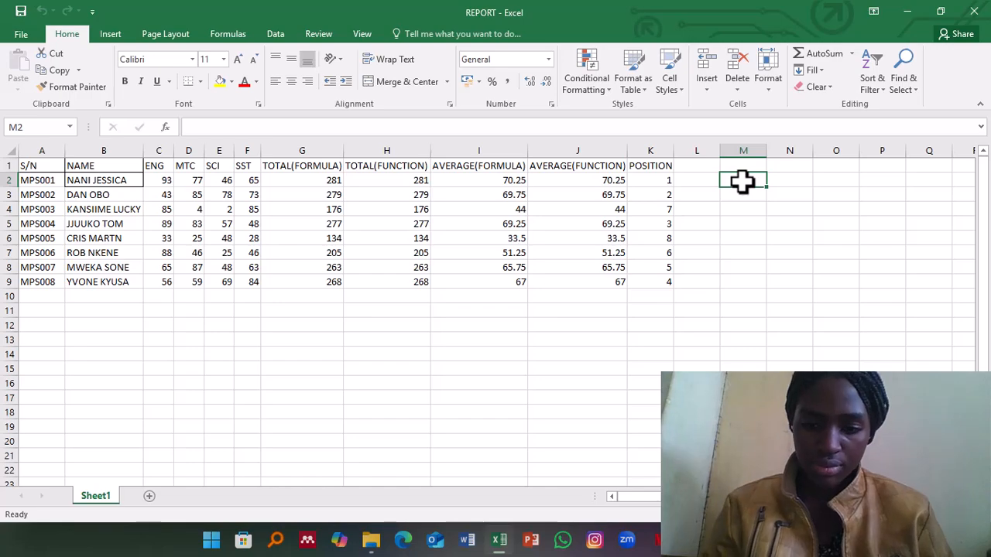
pyautogui.write('=')
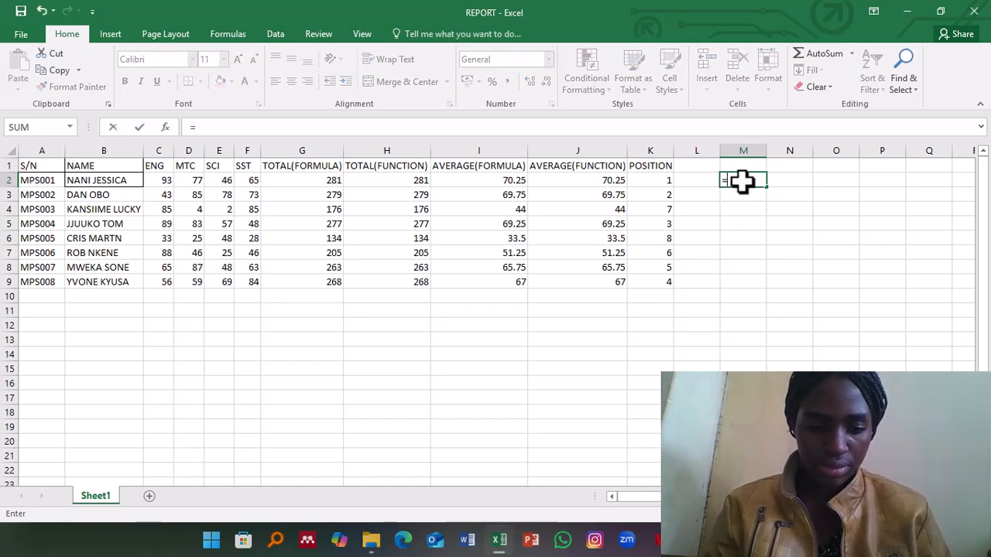
pyautogui.write('(')
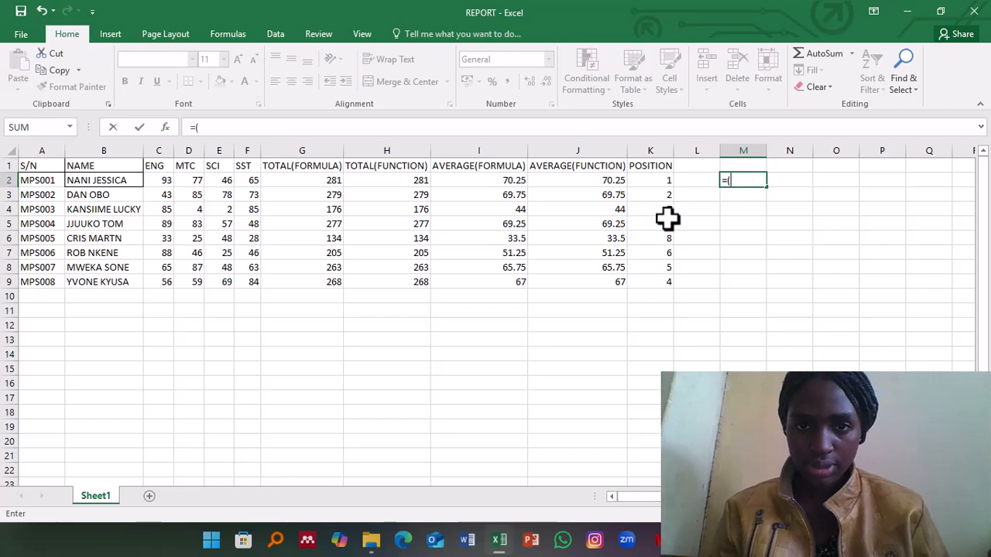
pyautogui.click(517, 180)
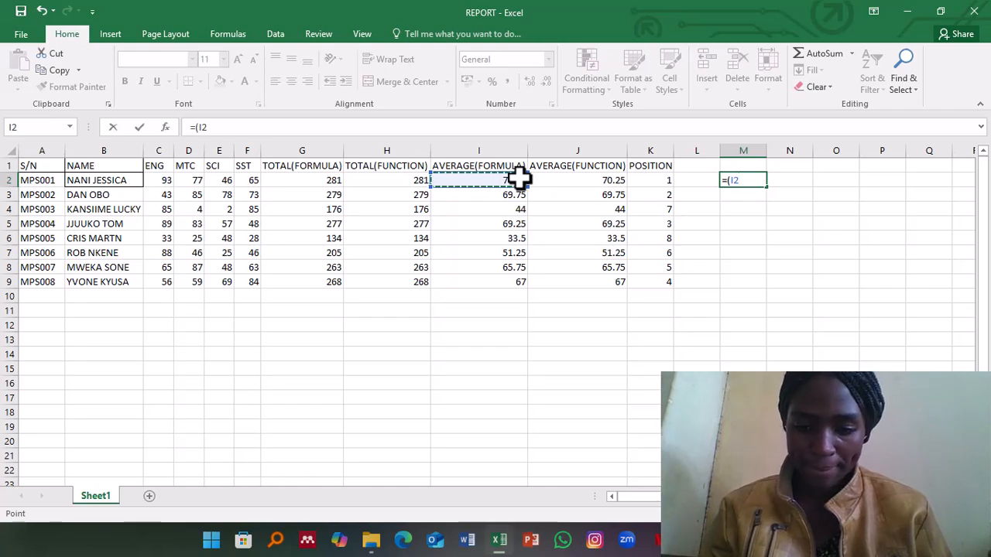
pyautogui.write('/')
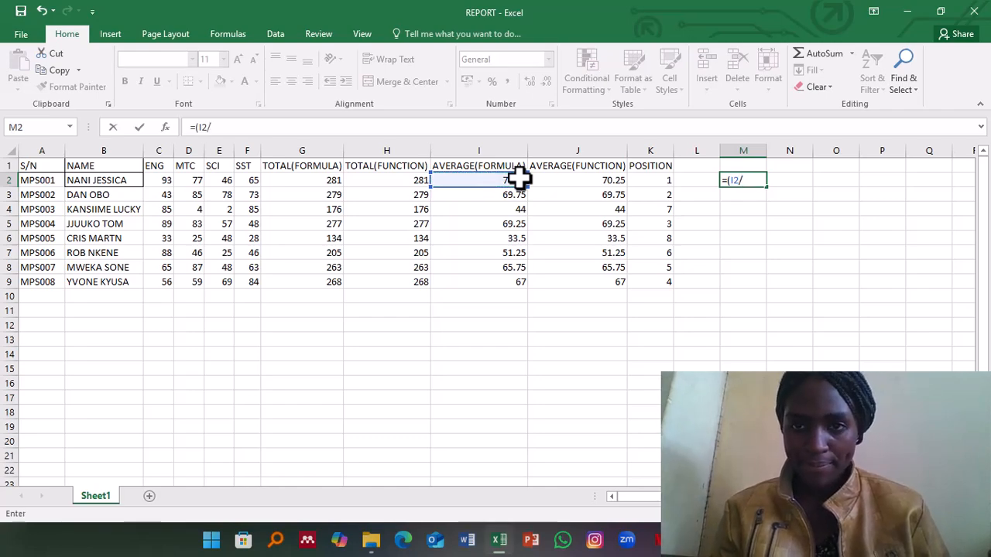
pyautogui.click(696, 176)
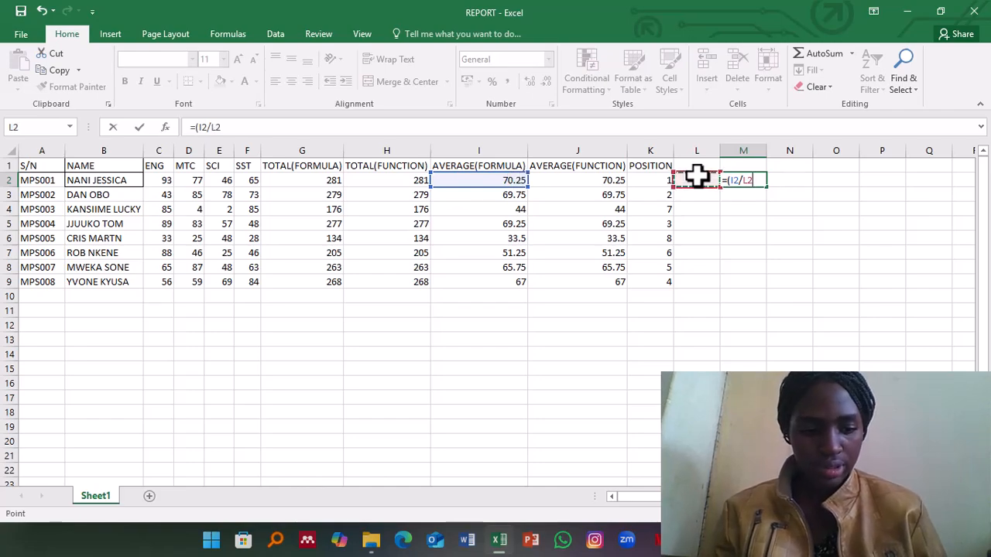
pyautogui.write(')')
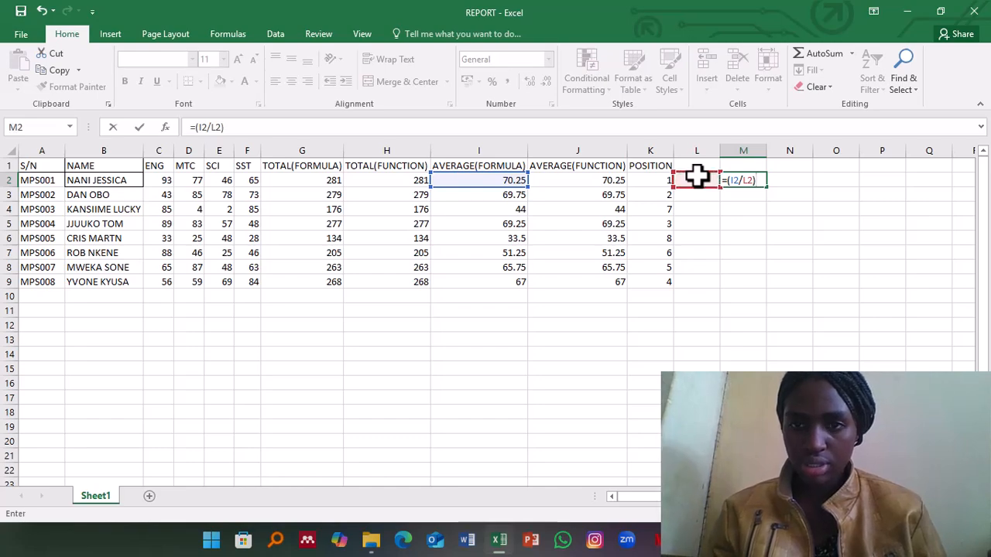
pyautogui.press('Return')
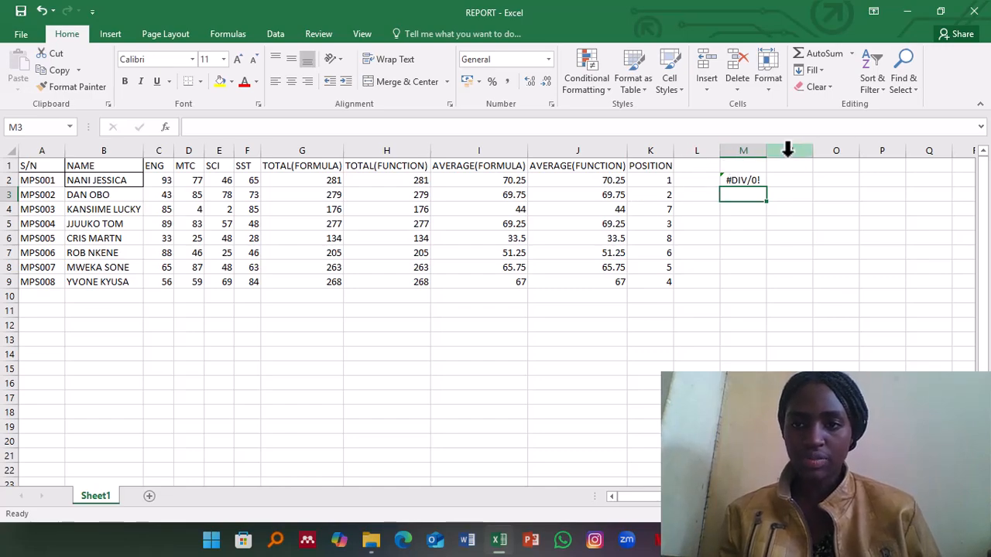
pyautogui.click(758, 179)
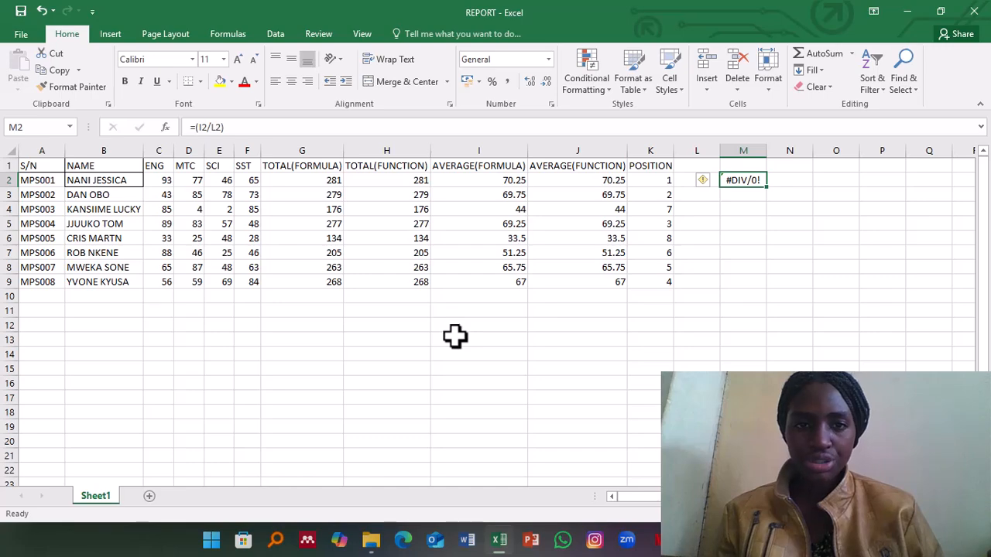
# Step: Delete the entire TOTAL(FUNCTION) column H and undo the deletion
pyautogui.click(400, 148)
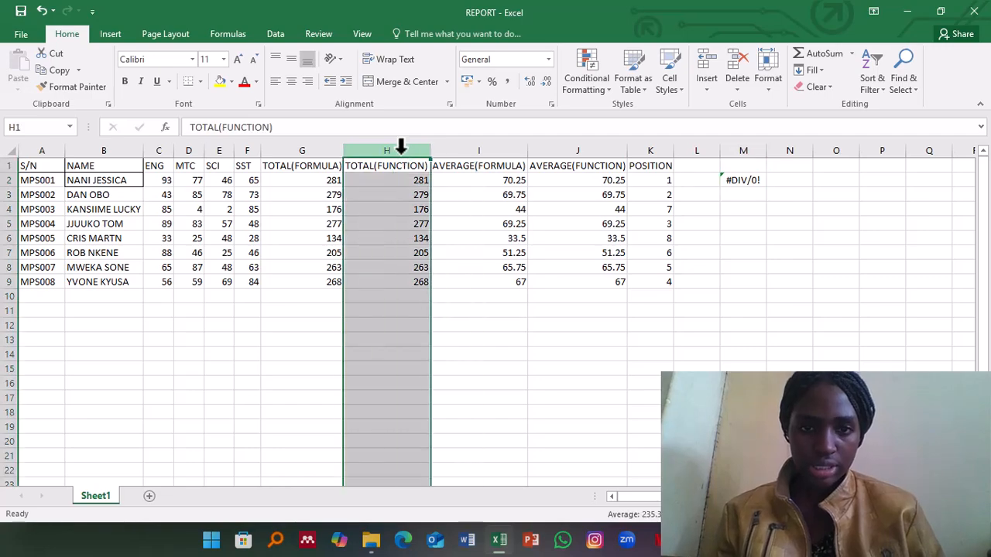
pyautogui.rightClick(400, 152)
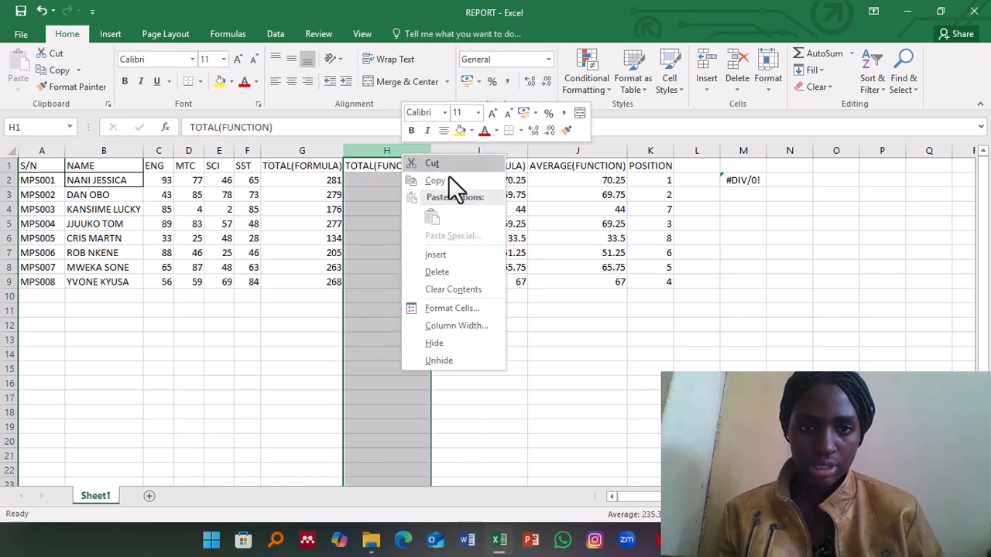
pyautogui.click(453, 270)
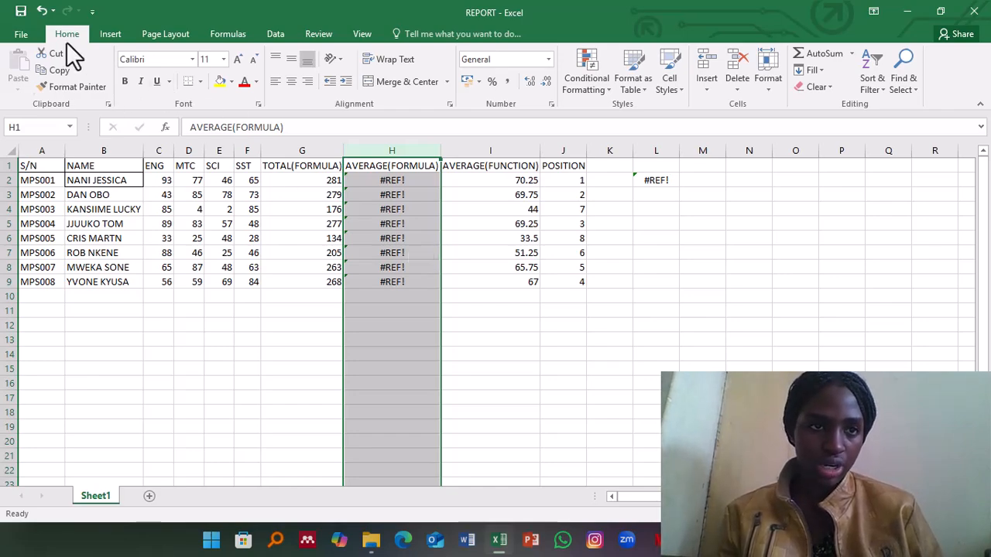
pyautogui.click(42, 11)
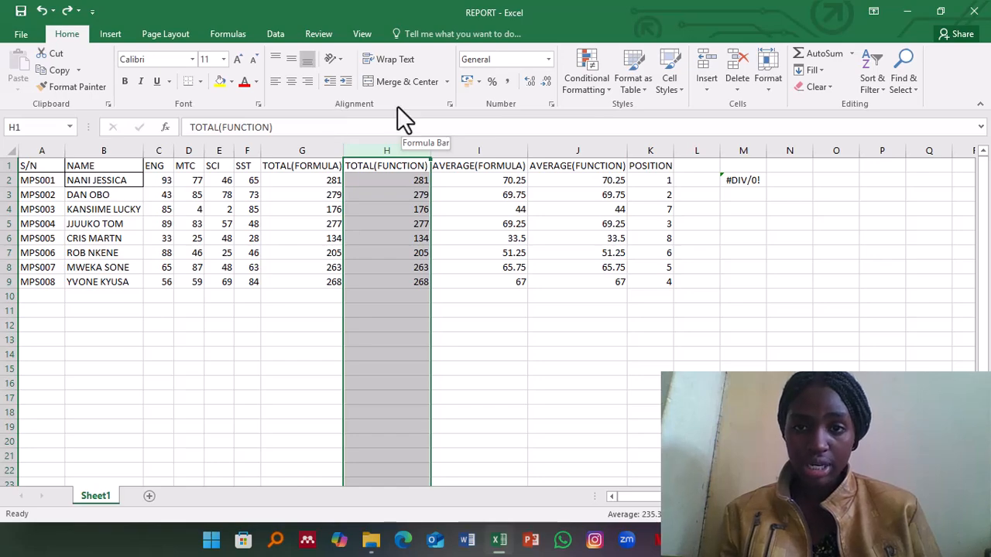
# Step: Enter the deliberately misspelled formula =suuum(C5:F5) in cell L5 for the MPS004 row's subject marks
pyautogui.click(706, 226)
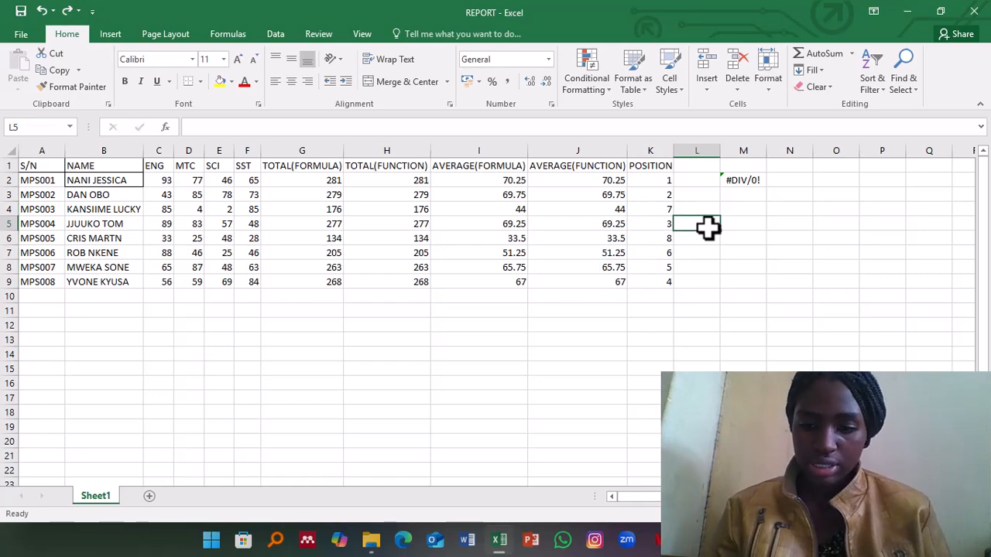
pyautogui.write('=')
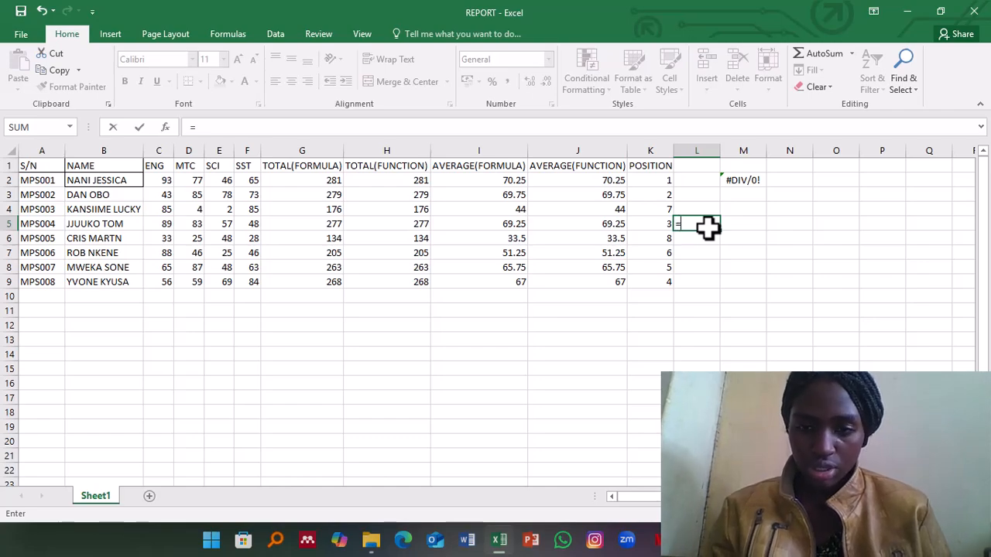
pyautogui.write('(')
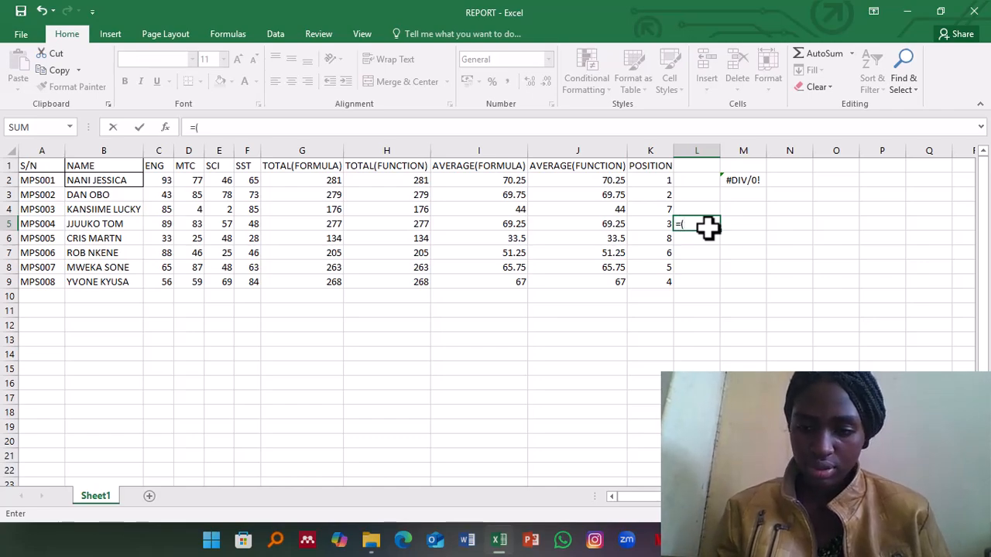
pyautogui.press('BackSpace')
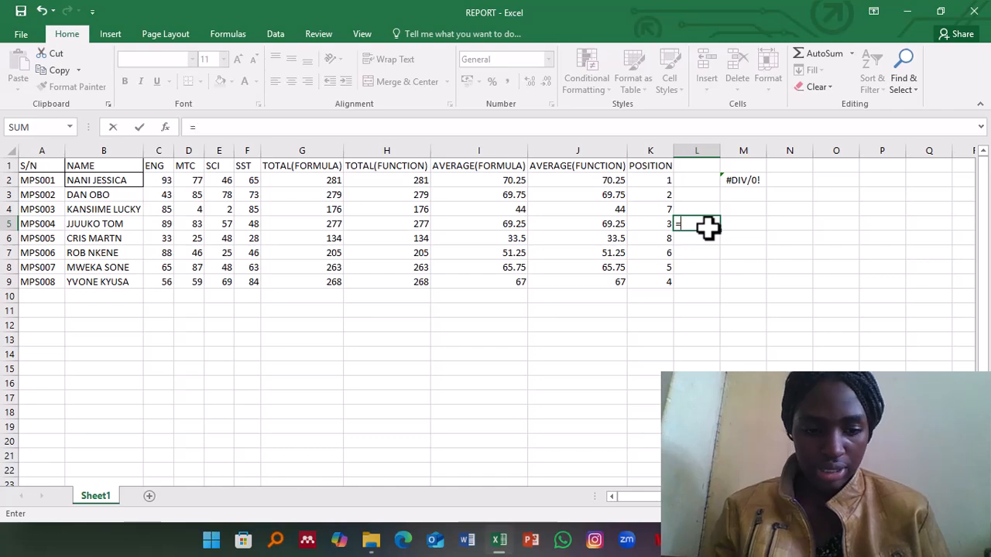
pyautogui.write('su')
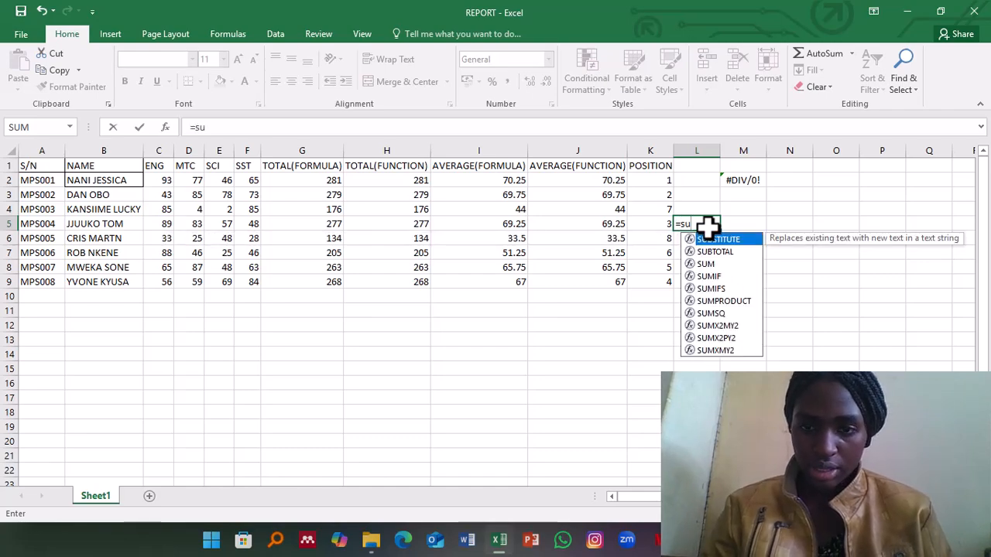
pyautogui.write('m')
pyautogui.press('BackSpace')
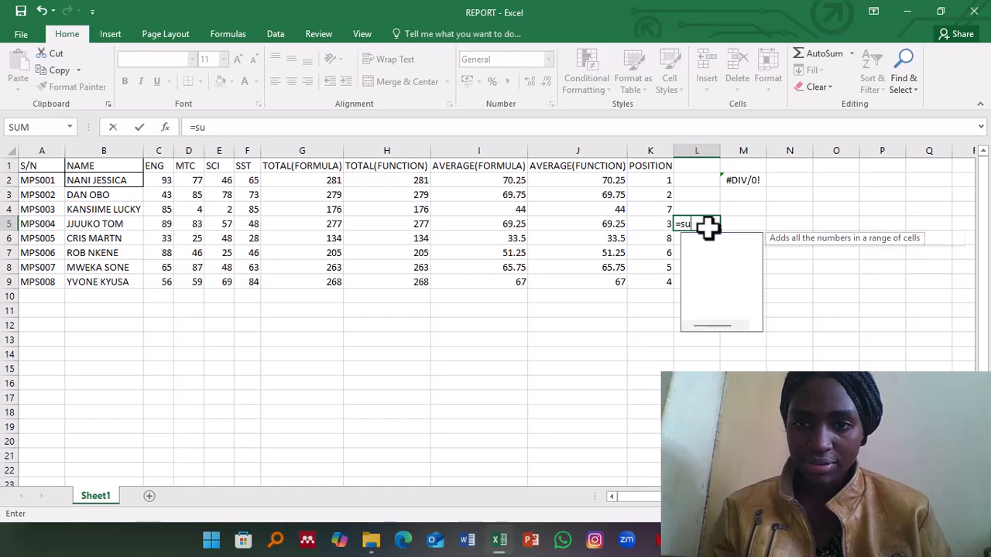
pyautogui.write('uu')
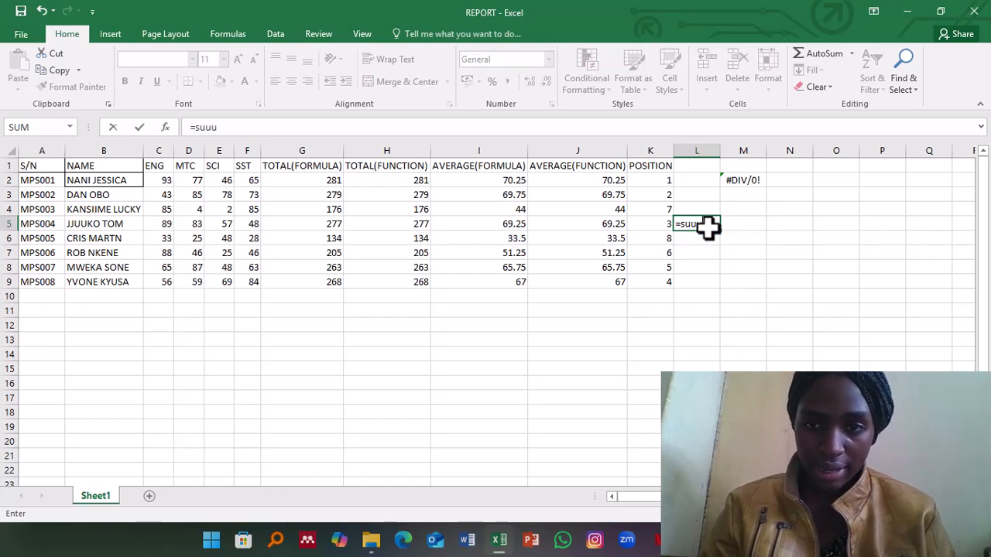
pyautogui.write('m(')
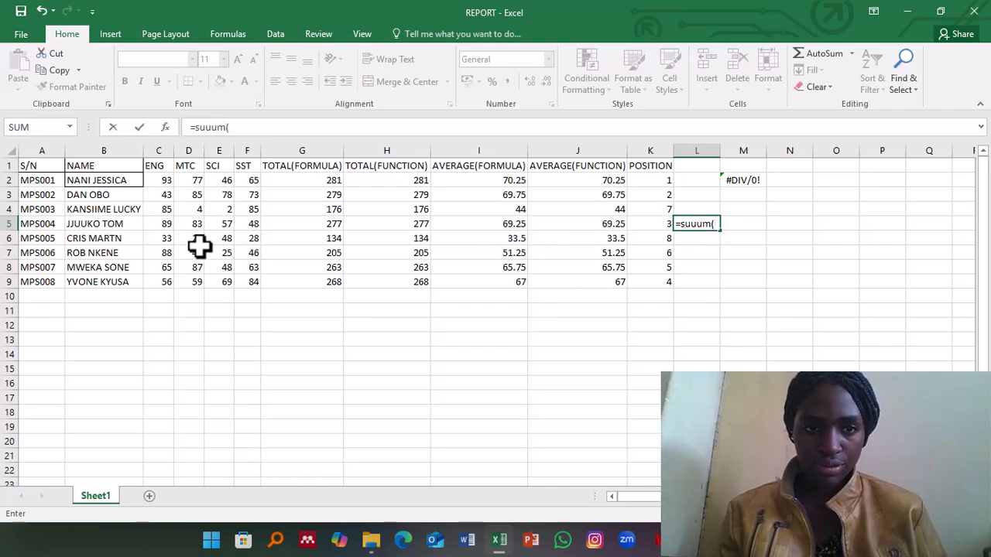
pyautogui.click(167, 223)
pyautogui.moveTo(166, 223); pyautogui.dragTo(247, 223)
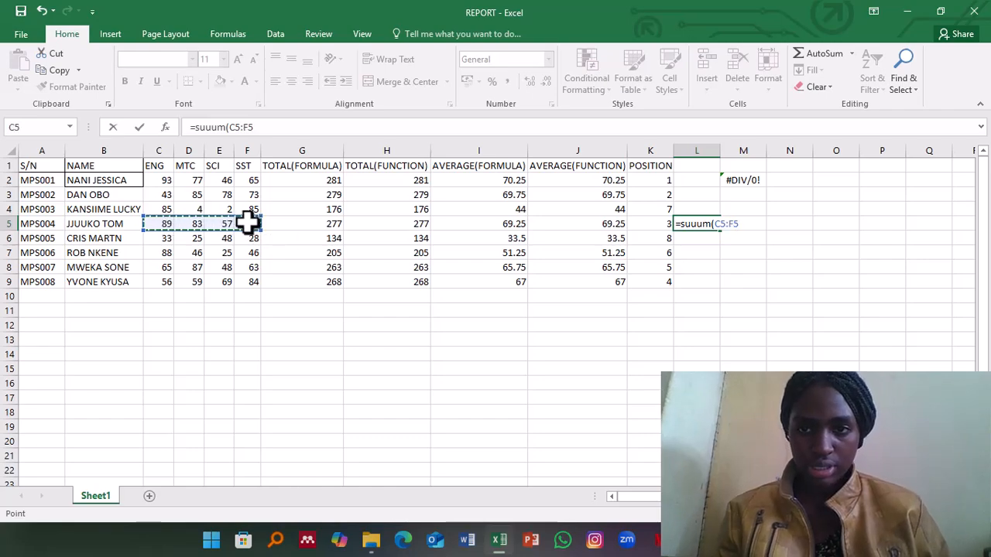
pyautogui.write(')')
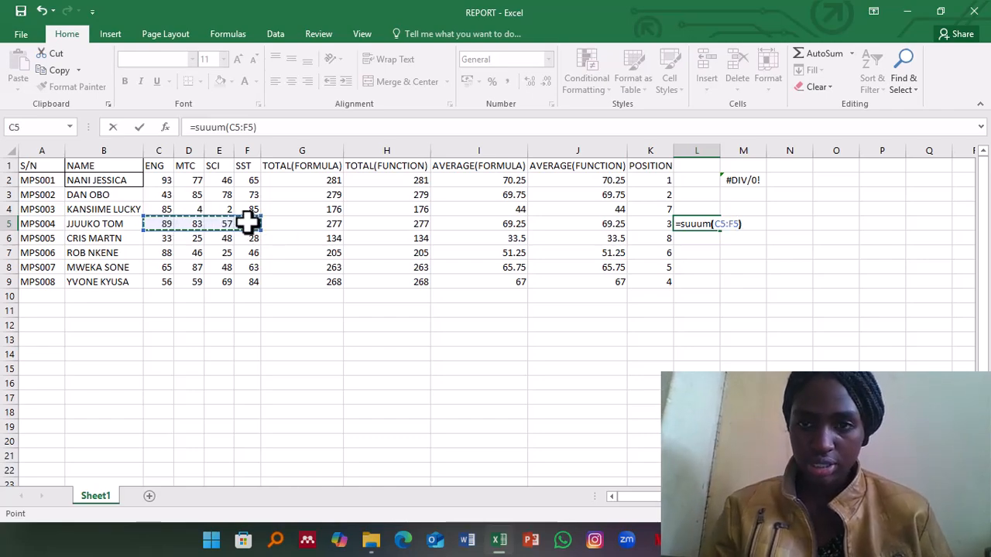
pyautogui.press('Return')
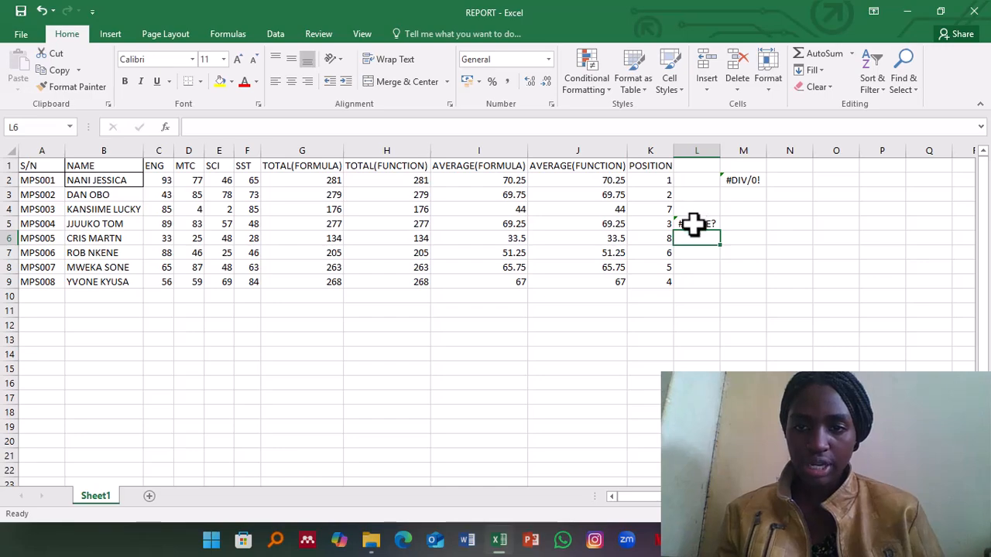
# Step: Correct the misspelled function name in cell L5 so the formula reads =sum(C5:F5)
pyautogui.click(695, 223)
pyautogui.doubleClick(694, 223)
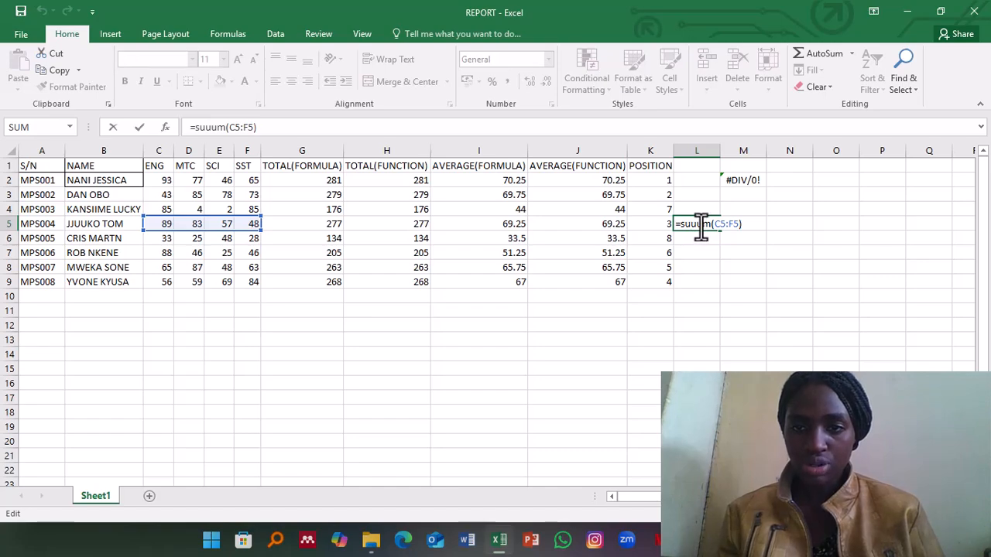
pyautogui.press('BackSpace')
pyautogui.press('BackSpace')
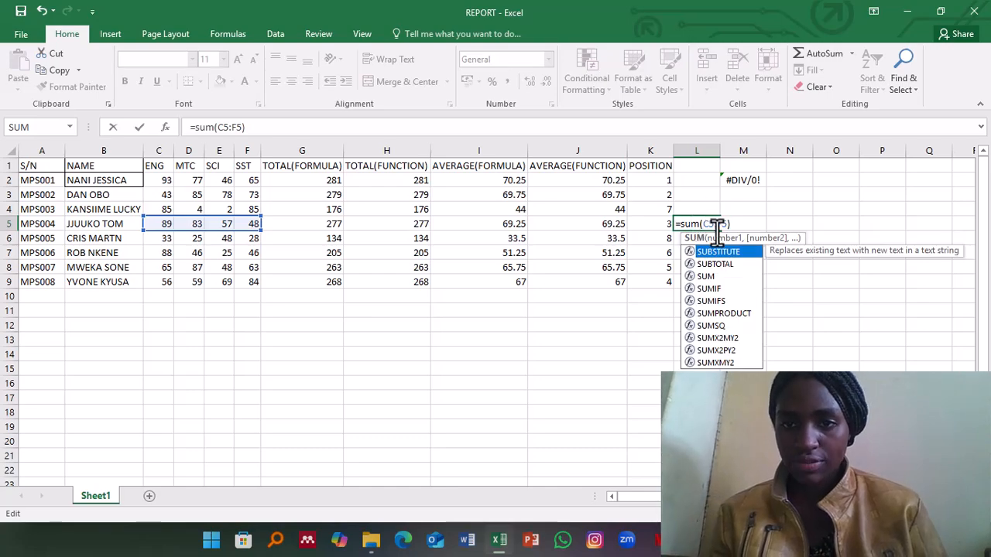
pyautogui.press('Escape')
pyautogui.press('Return')
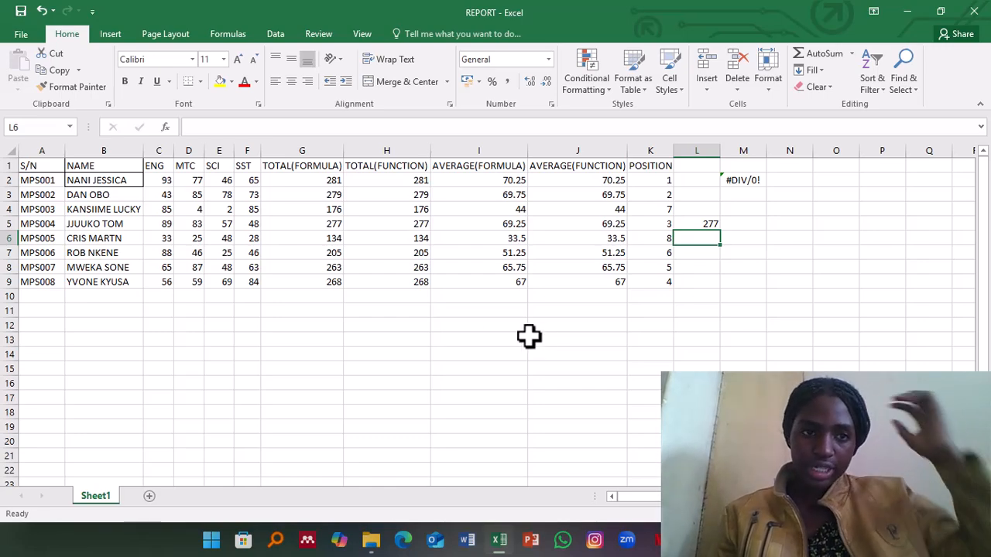
# Step: Enter the formula =(C5+B5) in cell O6, adding the MPS004 row's ENG mark to its NAME text cell
pyautogui.click(821, 242)
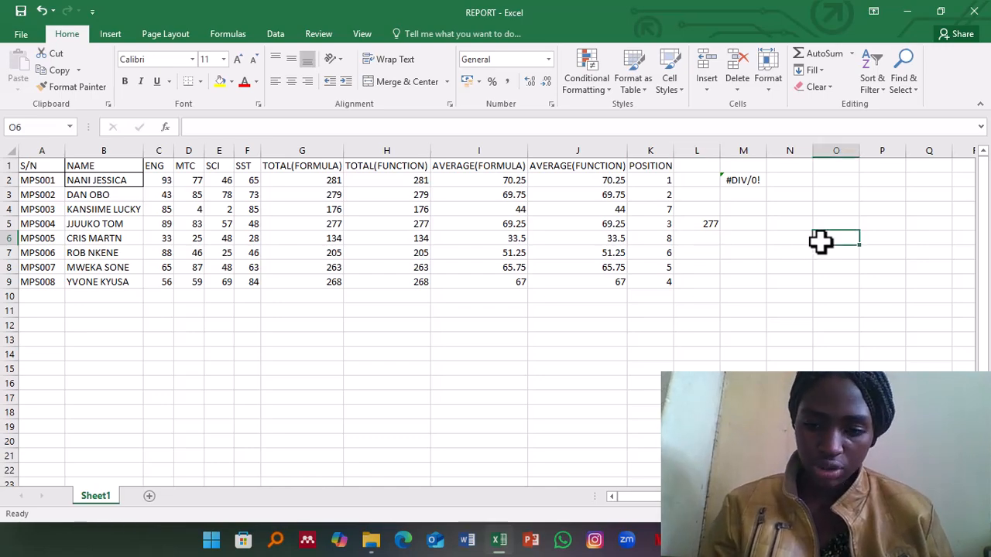
pyautogui.write('=(')
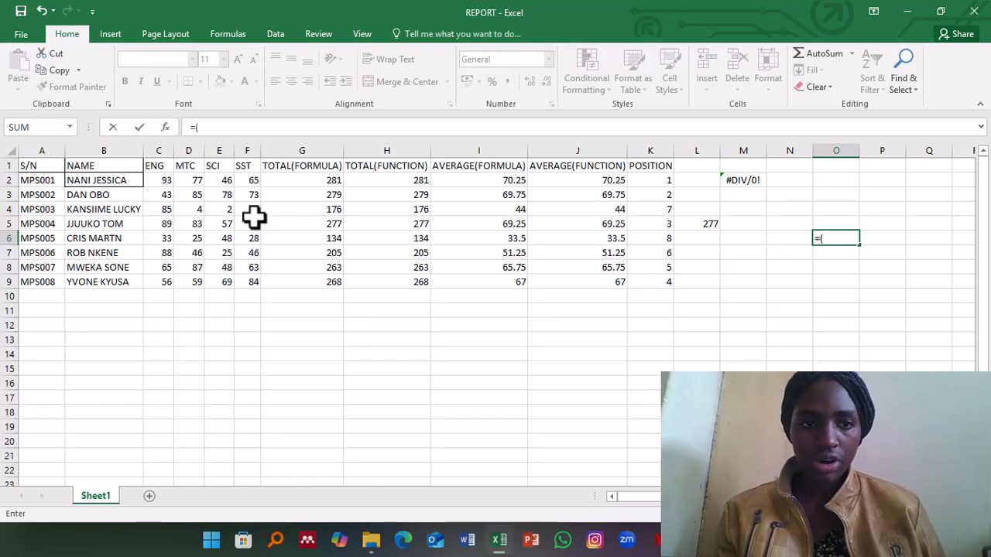
pyautogui.click(167, 224)
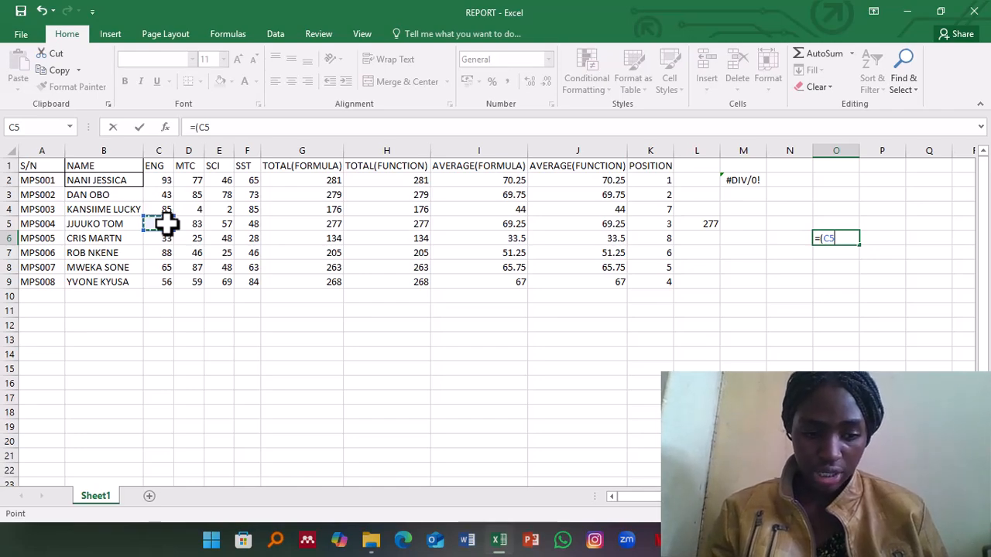
pyautogui.write('+')
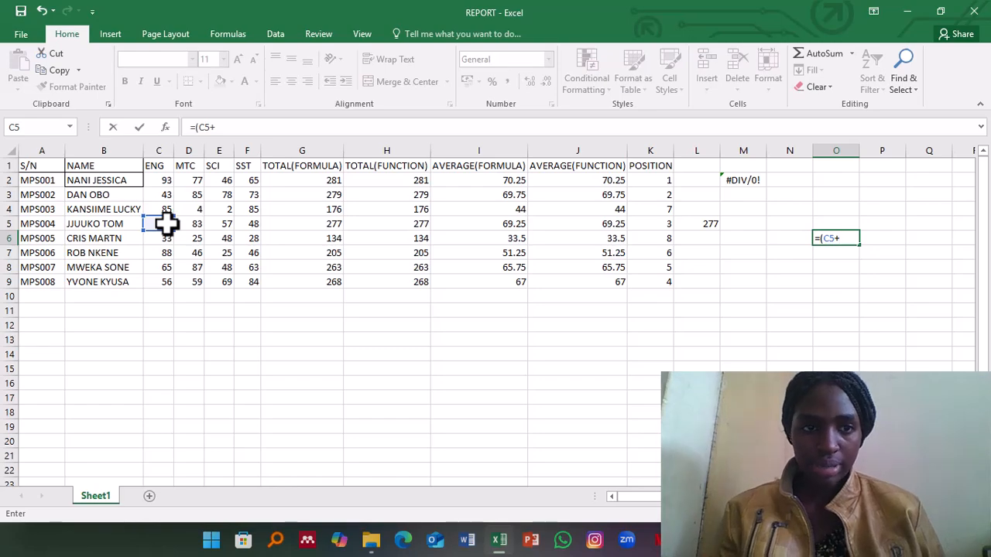
pyautogui.click(124, 221)
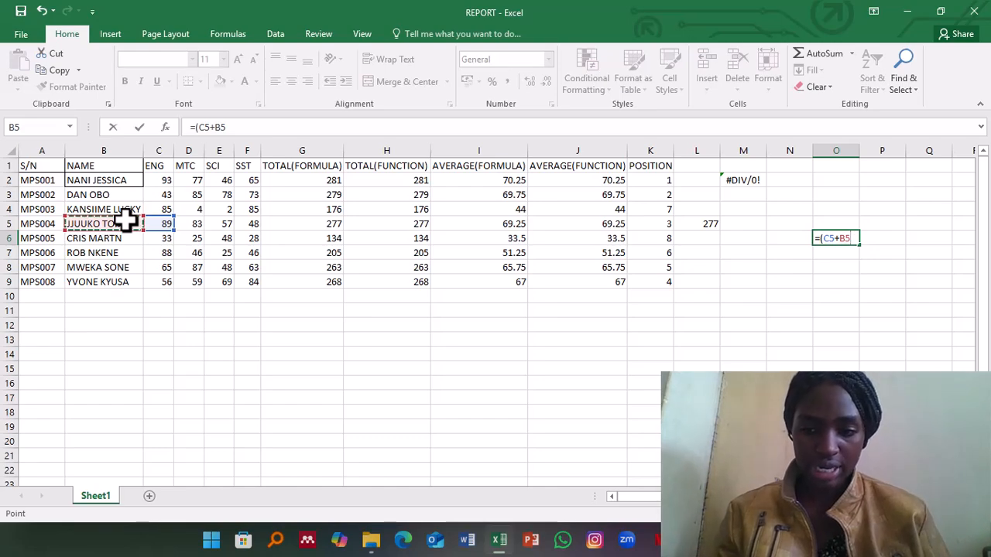
pyautogui.write(')')
pyautogui.press('Return')
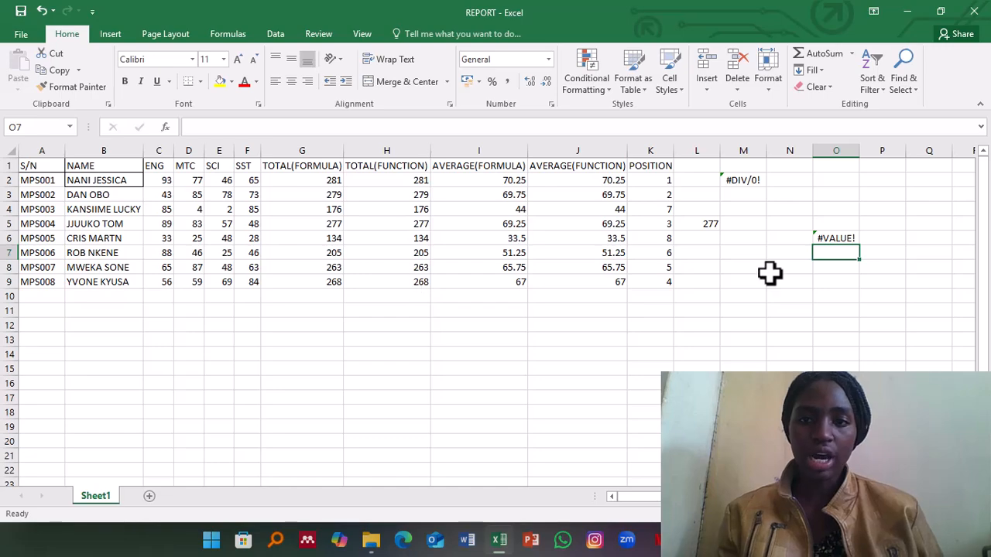
# Step: Correct the formula in cell O6 to =(C5+F5), replacing the NAME cell reference with the MPS004 row's SST mark
pyautogui.click(836, 239)
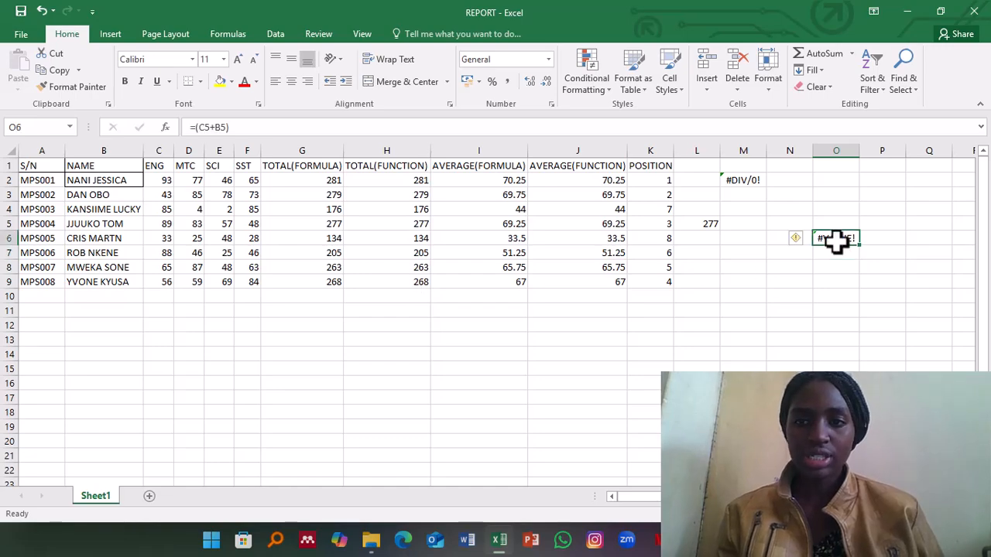
pyautogui.doubleClick(836, 240)
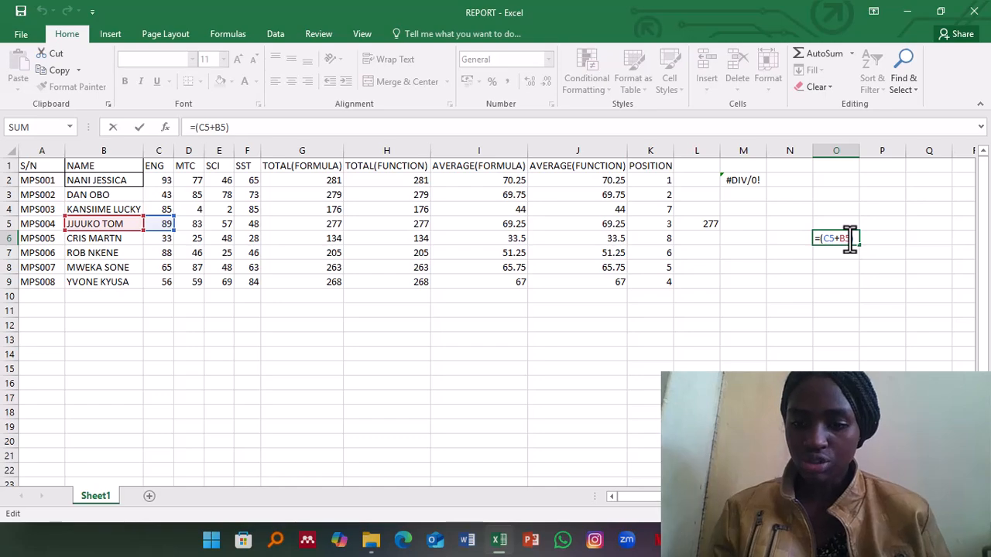
pyautogui.press('BackSpace')
pyautogui.press('BackSpace')
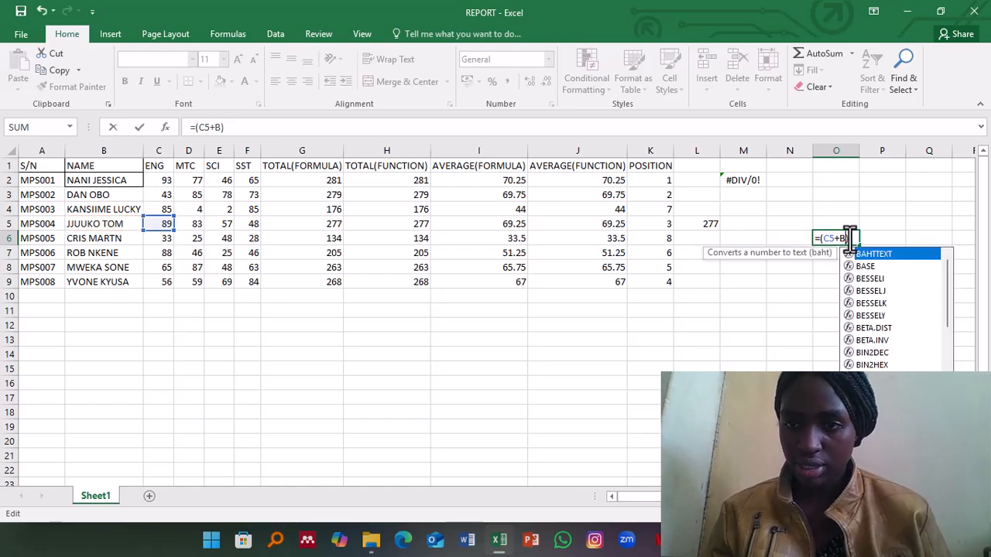
pyautogui.click(247, 224)
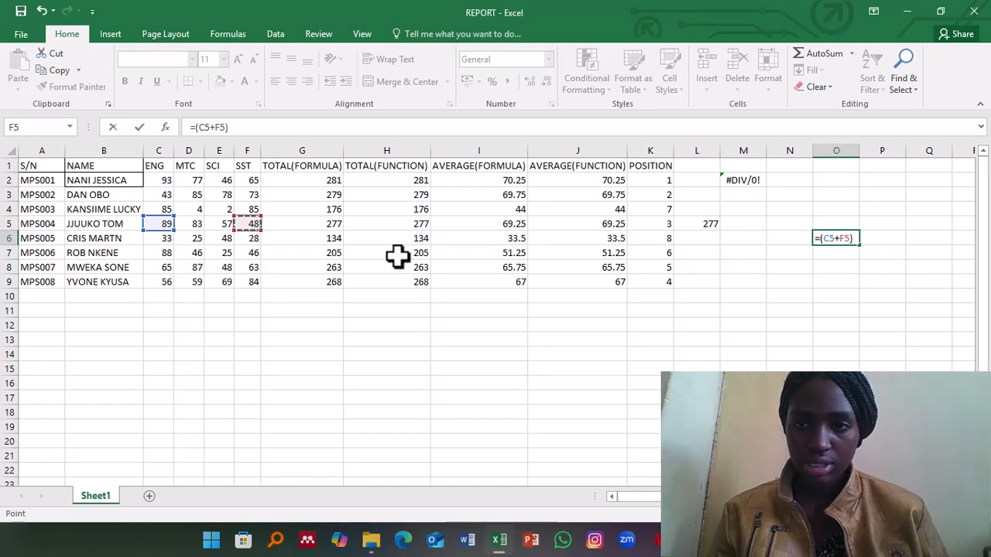
pyautogui.press('Return')
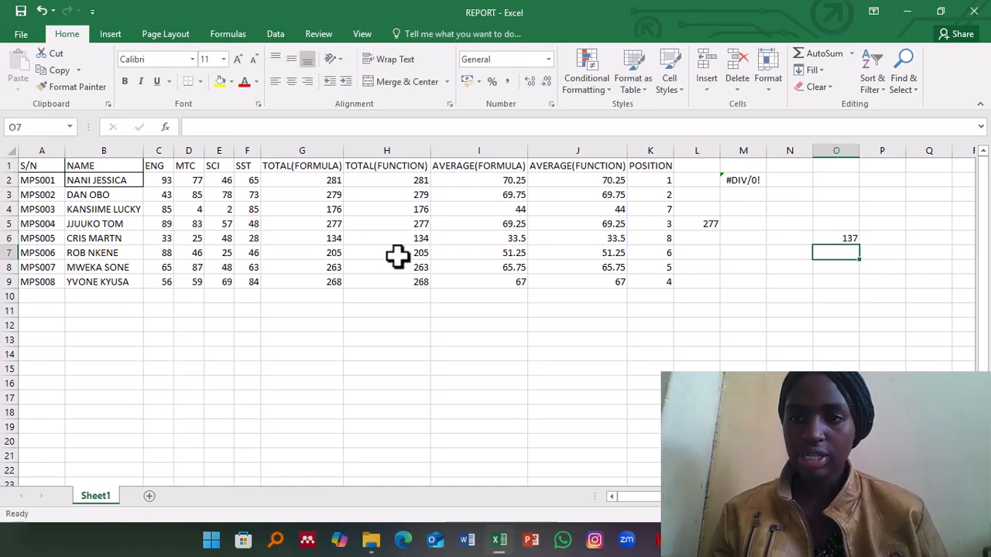
pyautogui.click(840, 239)
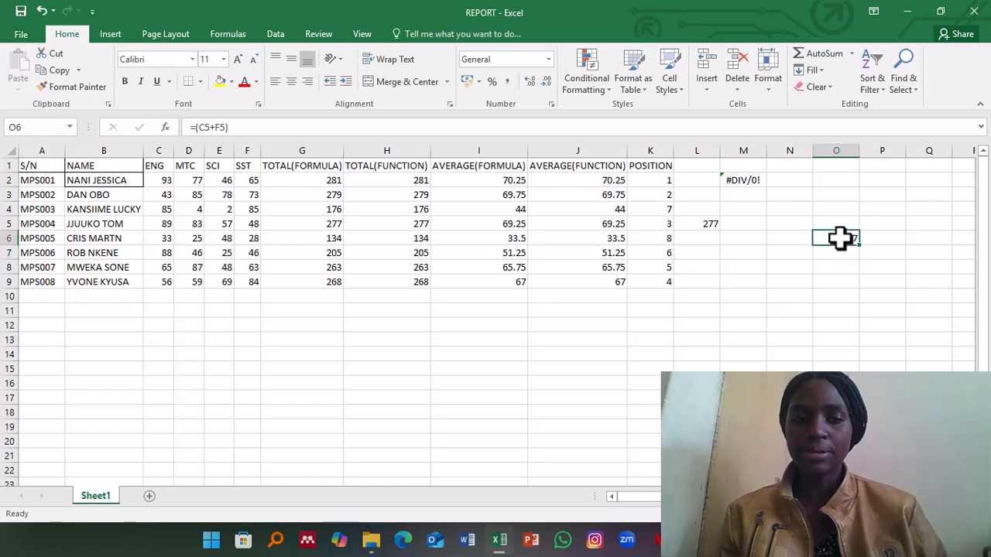